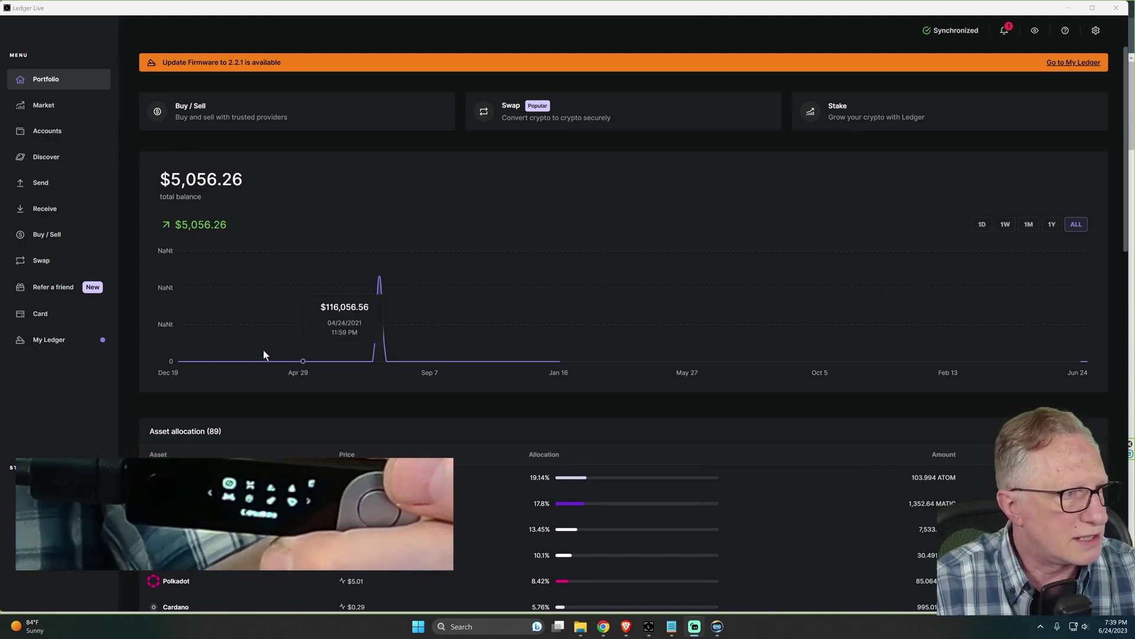
- Go to My Ledger to view the Nano X and its available OS 2.2.1 update
{"action": "left_click", "coordinate": [58, 339]}
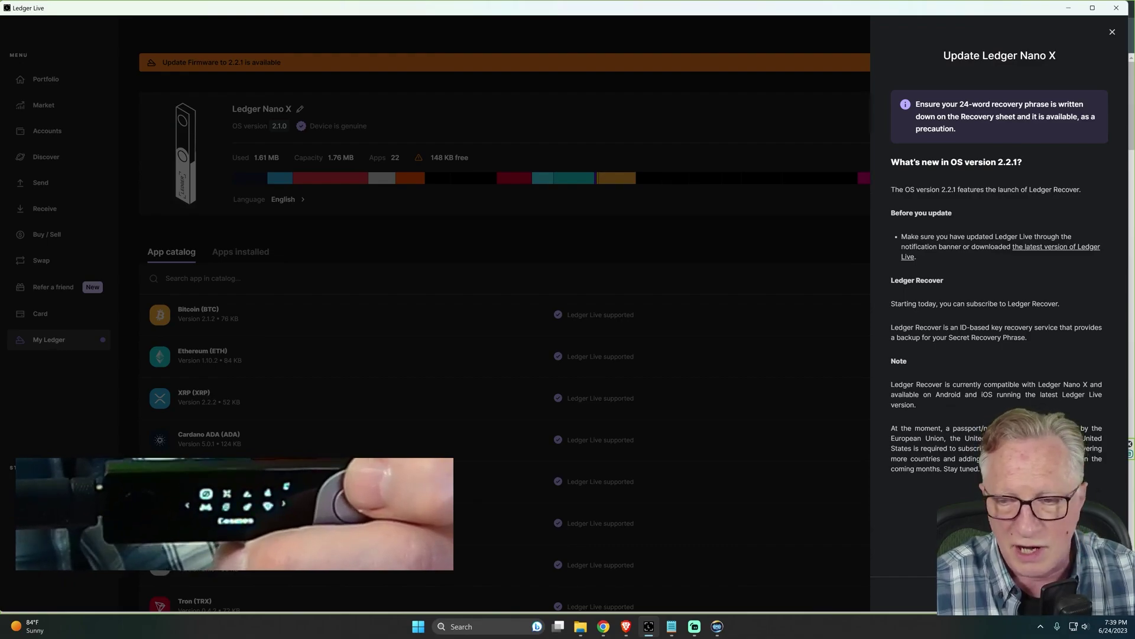
- Continue the OS 2.2.1 firmware update from the Update Ledger Nano X panel
{"action": "left_click", "coordinate": [1055, 593]}
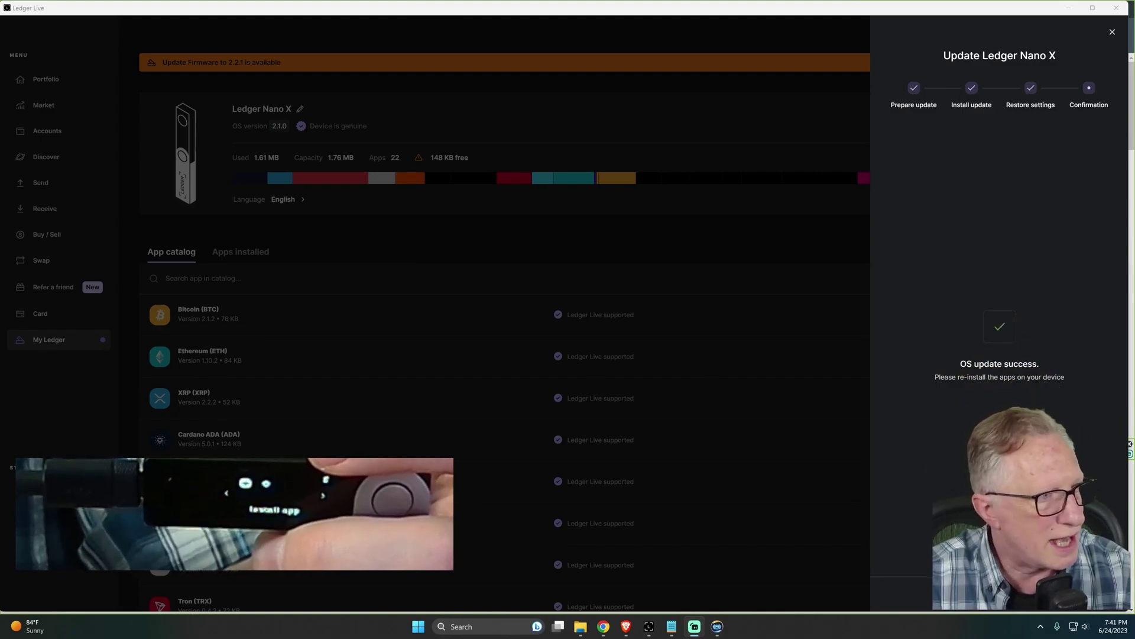
- Return to Ledger Live and dismiss the finished update drawer so My Ledger reloads for app reinstallation
{"action": "key", "text": "alt+Tab"}
{"action": "key", "text": "Escape"}
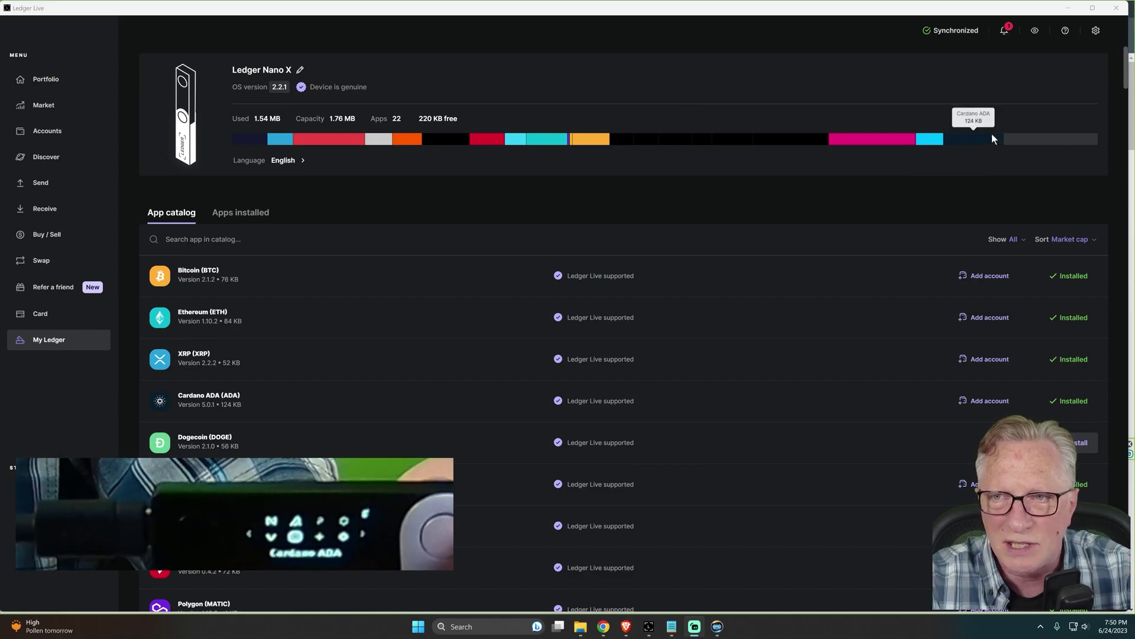
{"action": "scroll", "coordinate": [1078, 308], "scroll_direction": "down", "scroll_amount": 3}
{"action": "scroll", "coordinate": [1028, 341], "scroll_direction": "down", "scroll_amount": 3}
{"action": "scroll", "coordinate": [1000, 389], "scroll_direction": "down", "scroll_amount": 3}
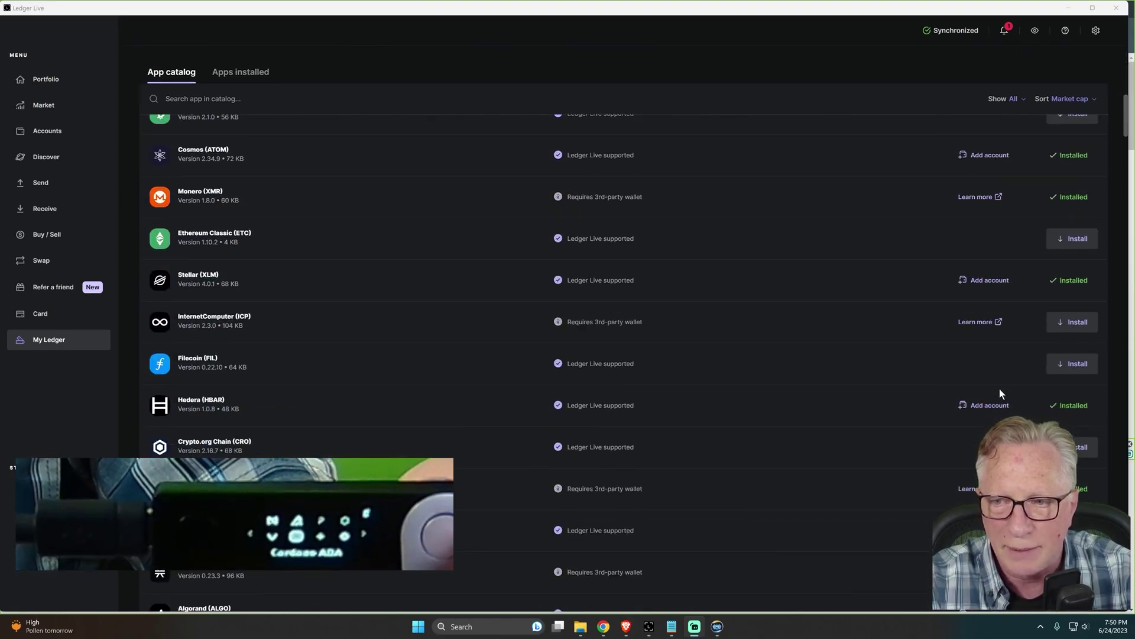
{"action": "scroll", "coordinate": [1000, 389], "scroll_direction": "down", "scroll_amount": 3}
{"action": "scroll", "coordinate": [996, 394], "scroll_direction": "down", "scroll_amount": 3}
{"action": "scroll", "coordinate": [992, 405], "scroll_direction": "down", "scroll_amount": 3}
{"action": "scroll", "coordinate": [970, 421], "scroll_direction": "down", "scroll_amount": 3}
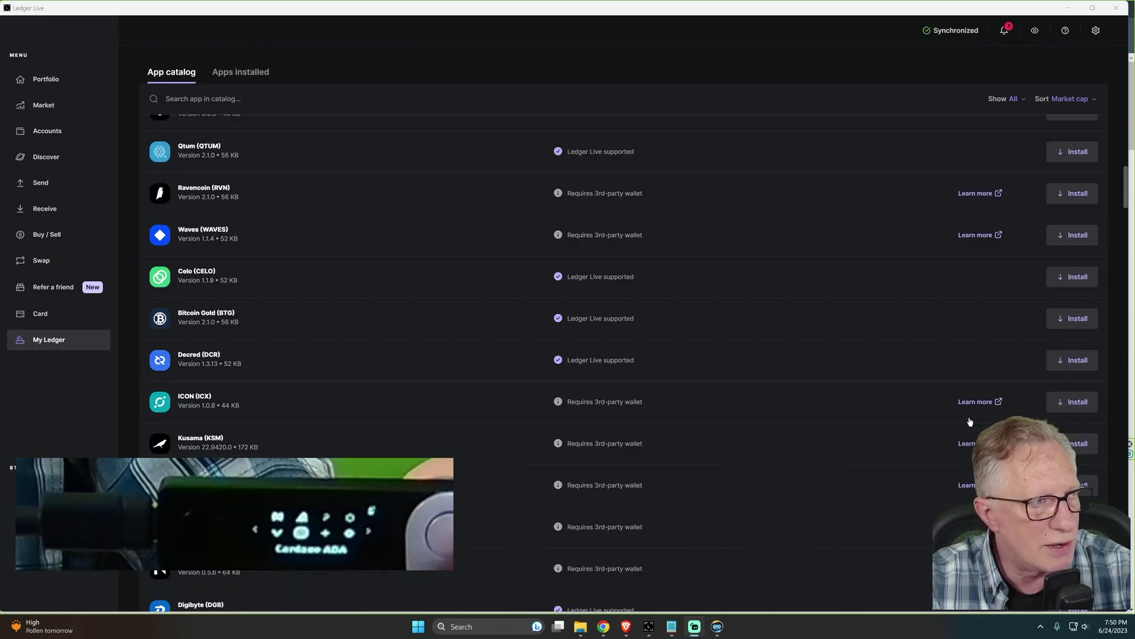
{"action": "scroll", "coordinate": [973, 409], "scroll_direction": "up", "scroll_amount": 3}
{"action": "scroll", "coordinate": [971, 407], "scroll_direction": "up", "scroll_amount": 3}
{"action": "scroll", "coordinate": [961, 415], "scroll_direction": "up", "scroll_amount": 3}
{"action": "scroll", "coordinate": [960, 415], "scroll_direction": "up", "scroll_amount": 3}
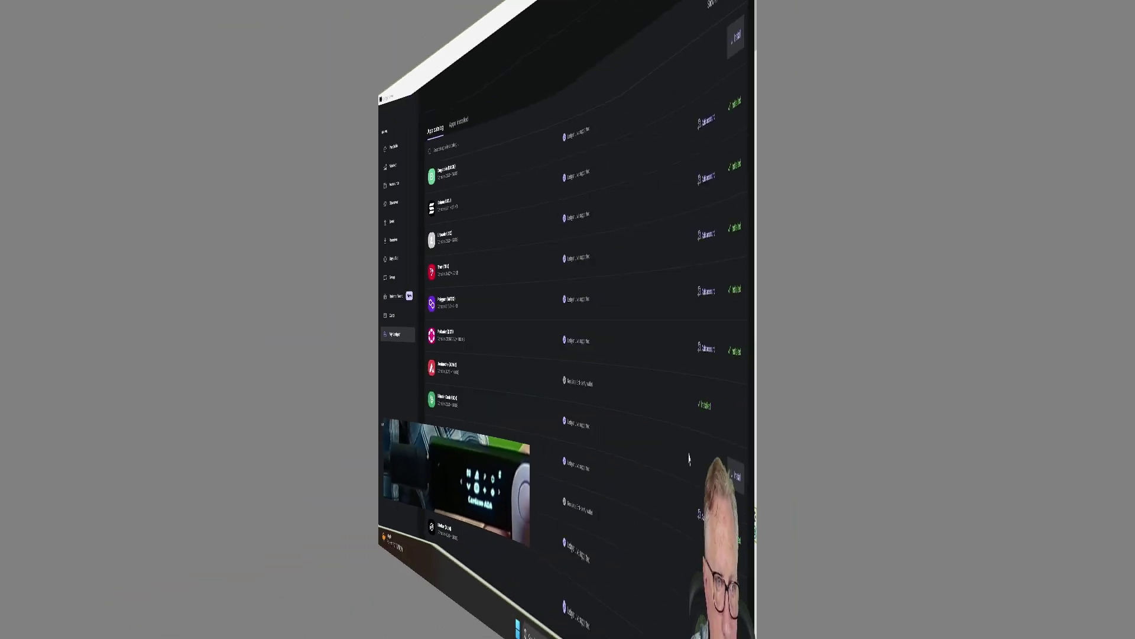